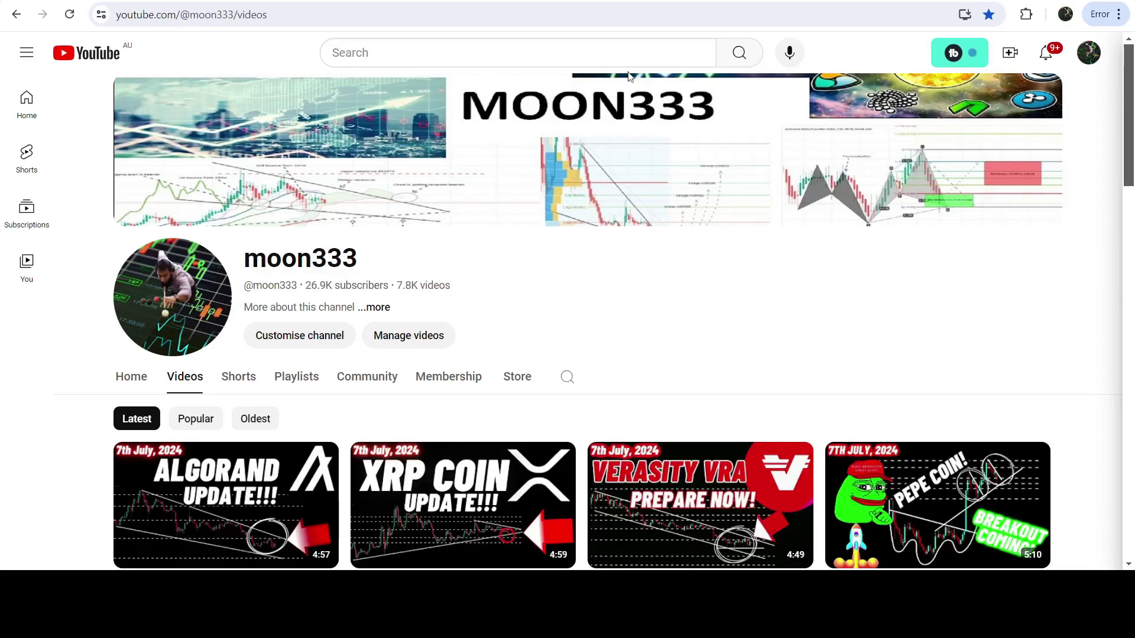
Scroll the channel's Videos list down to the Filecoin (FIL) update from 6 July 2024
scroll(1094, 220, down, 9)
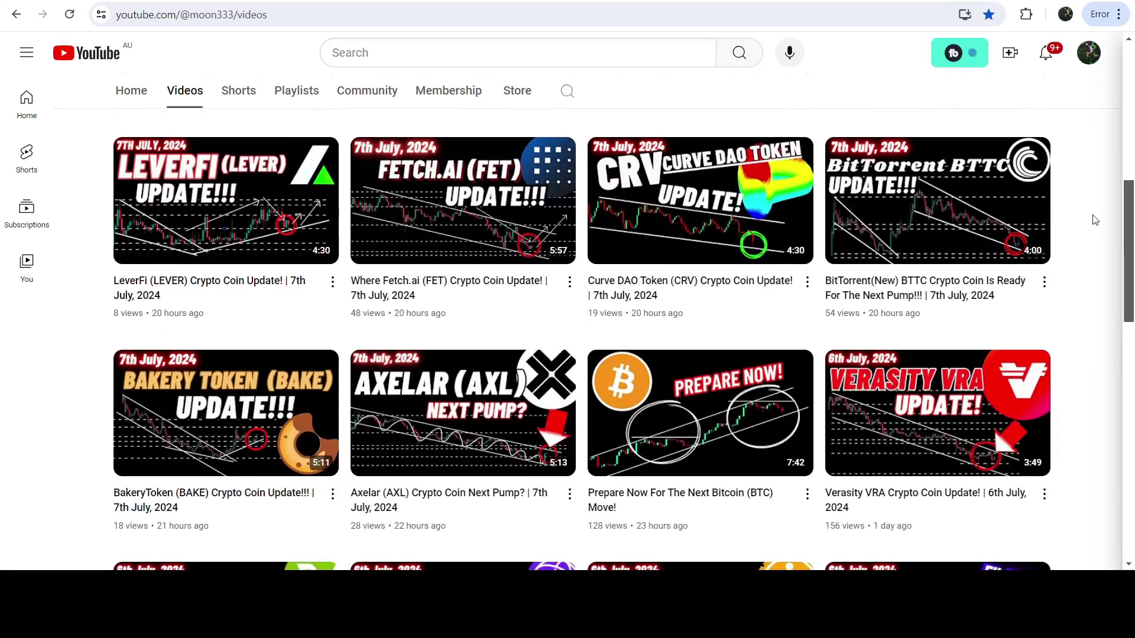
scroll(1095, 220, down, 5)
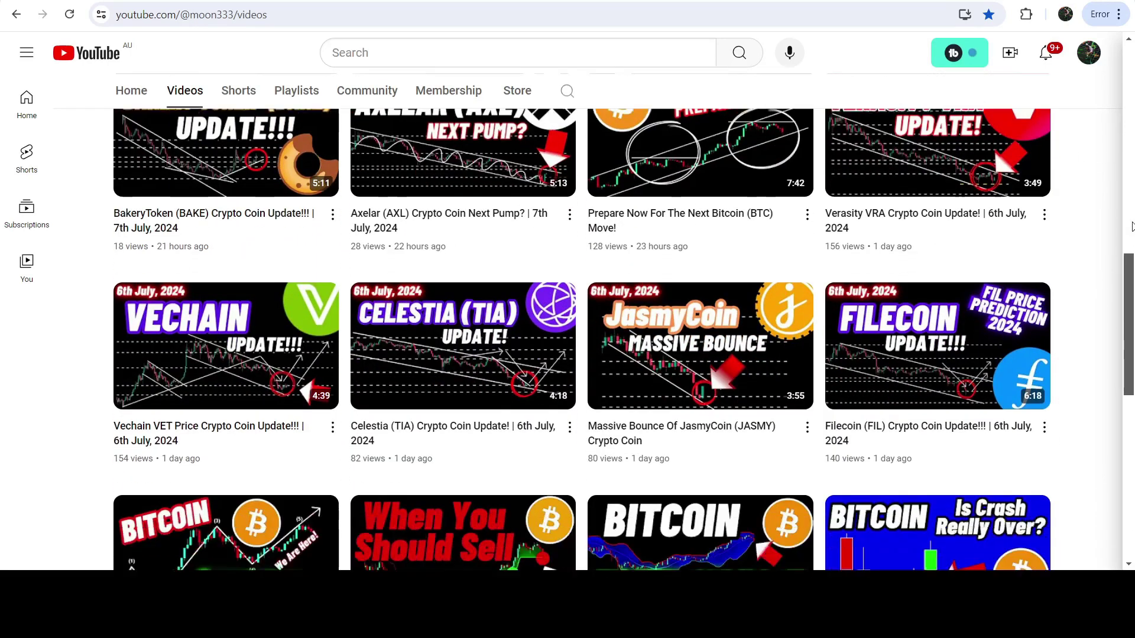
scroll(1130, 226, down, 2)
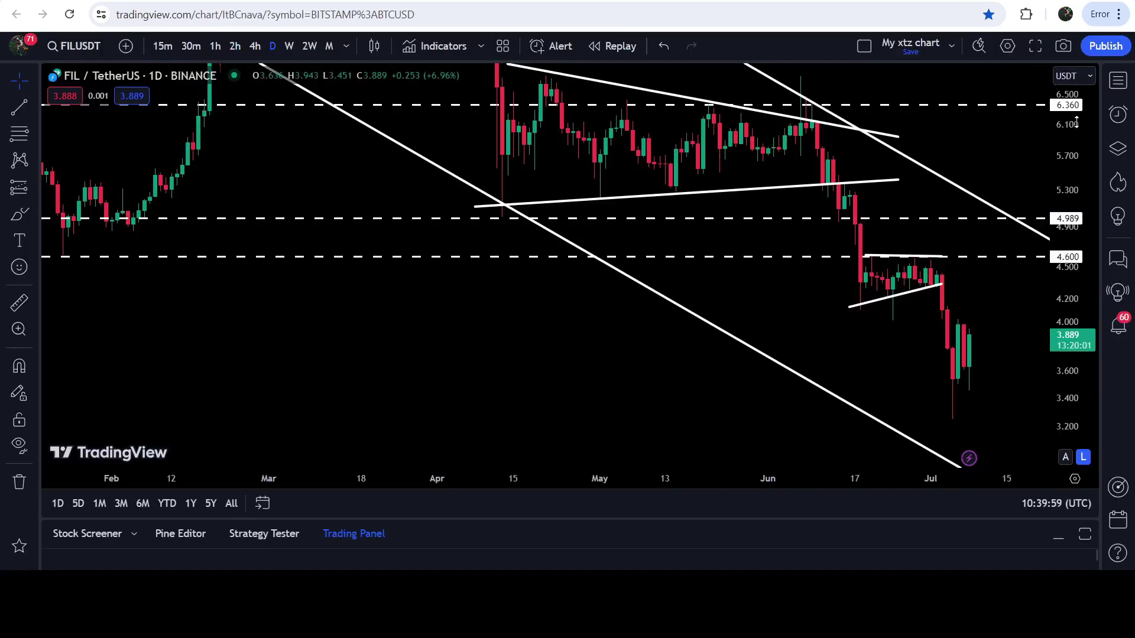
Rescale and pan the daily FIL/USDT chart to frame the channel and the 3.5–8.0 range
drag(1076, 122, 1041, 378)
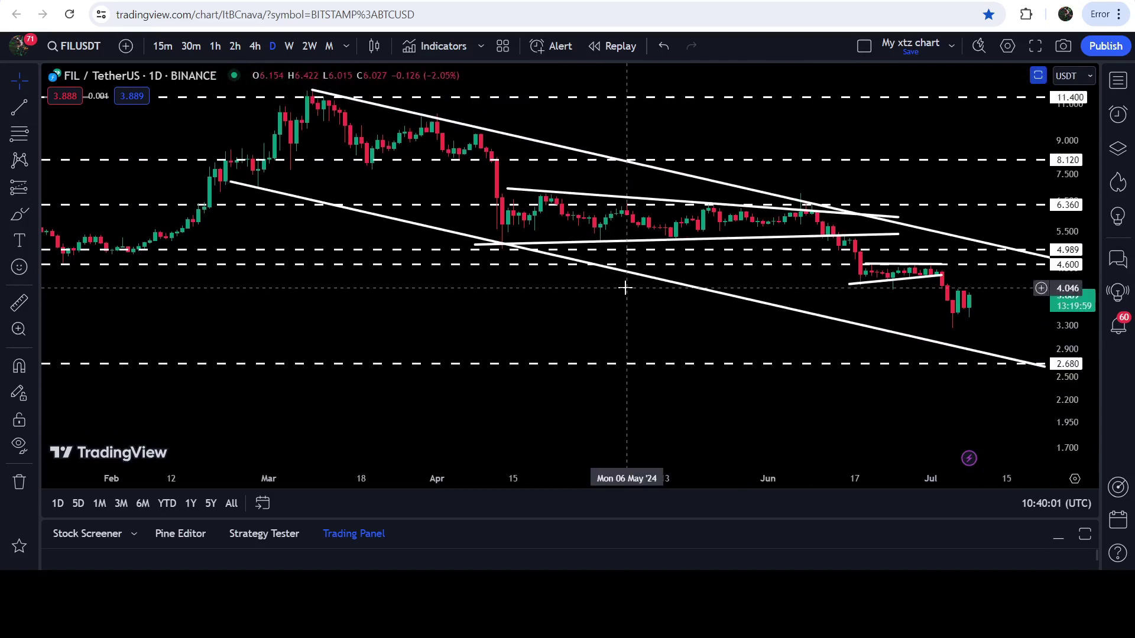
drag(625, 288, 509, 335)
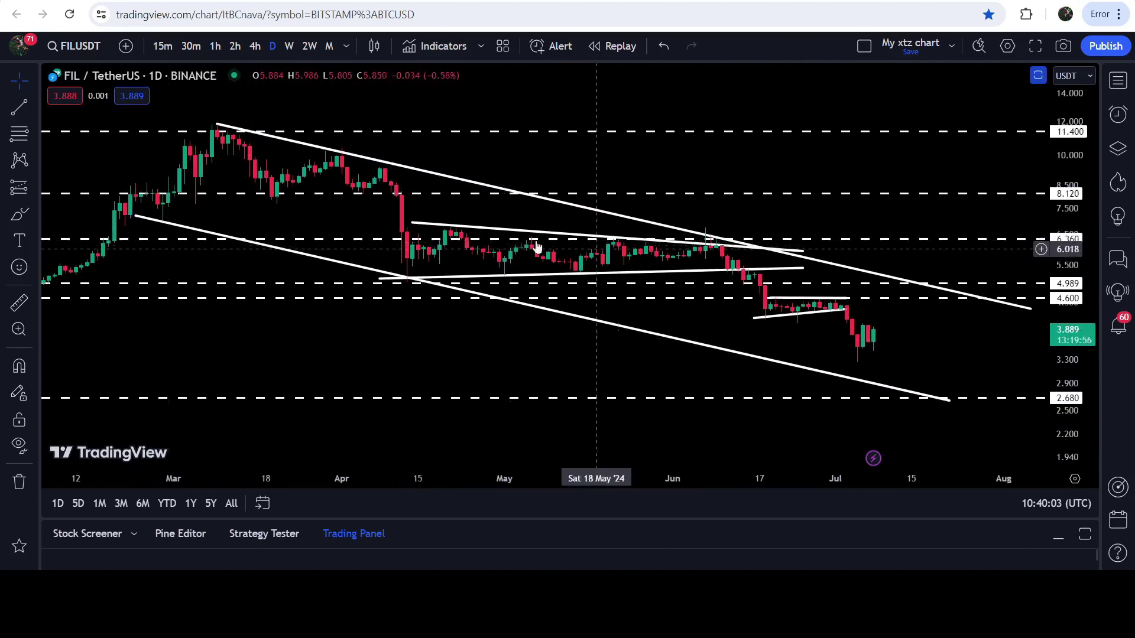
drag(1041, 364, 886, 249)
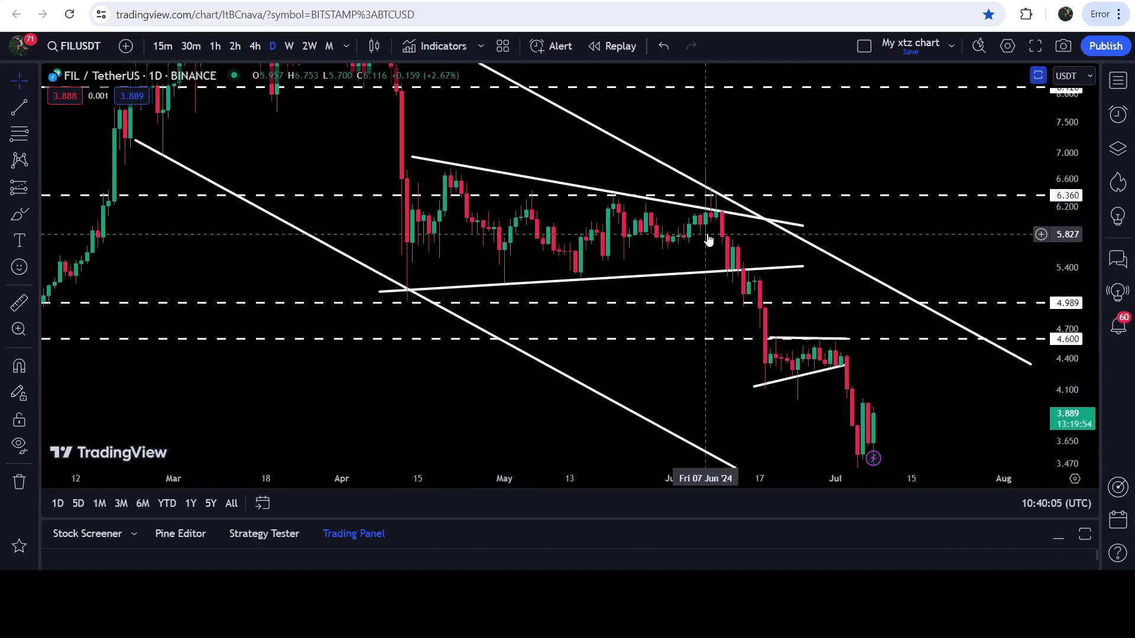
Switch FIL/USDT to the 4h timeframe and measure the flag's height with a trend line
click(256, 48)
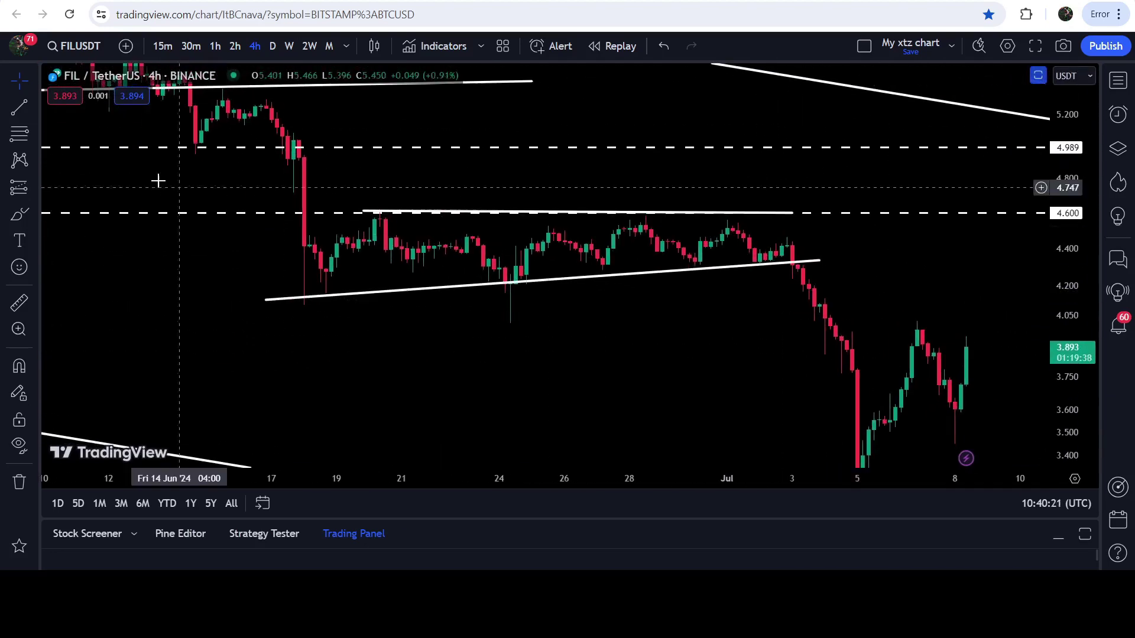
key(alt+t)
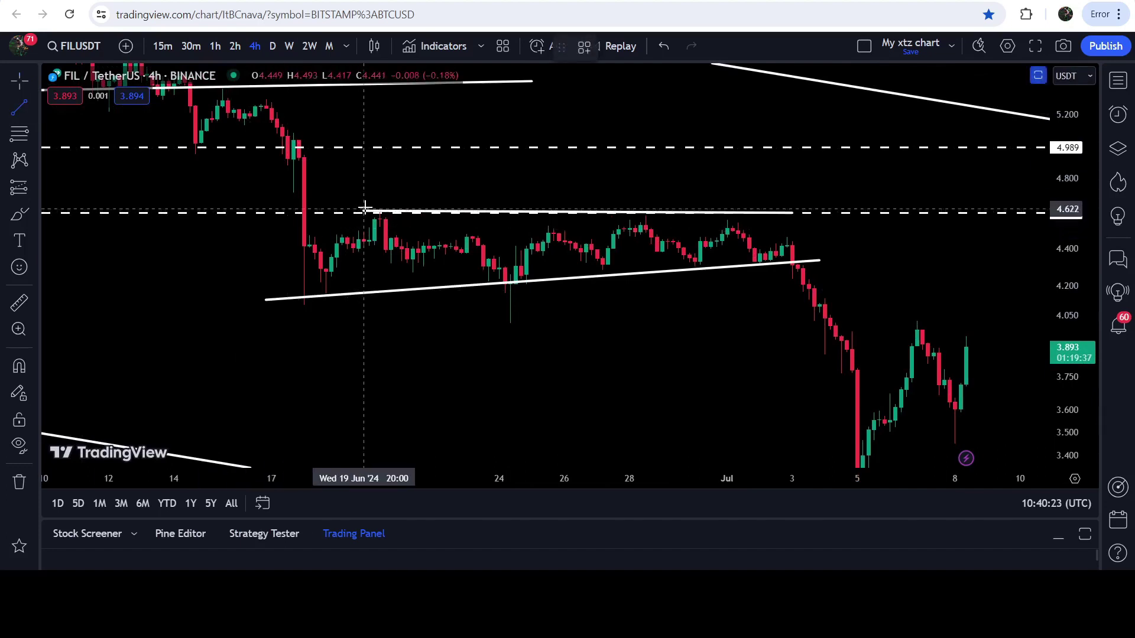
drag(364, 207, 358, 290)
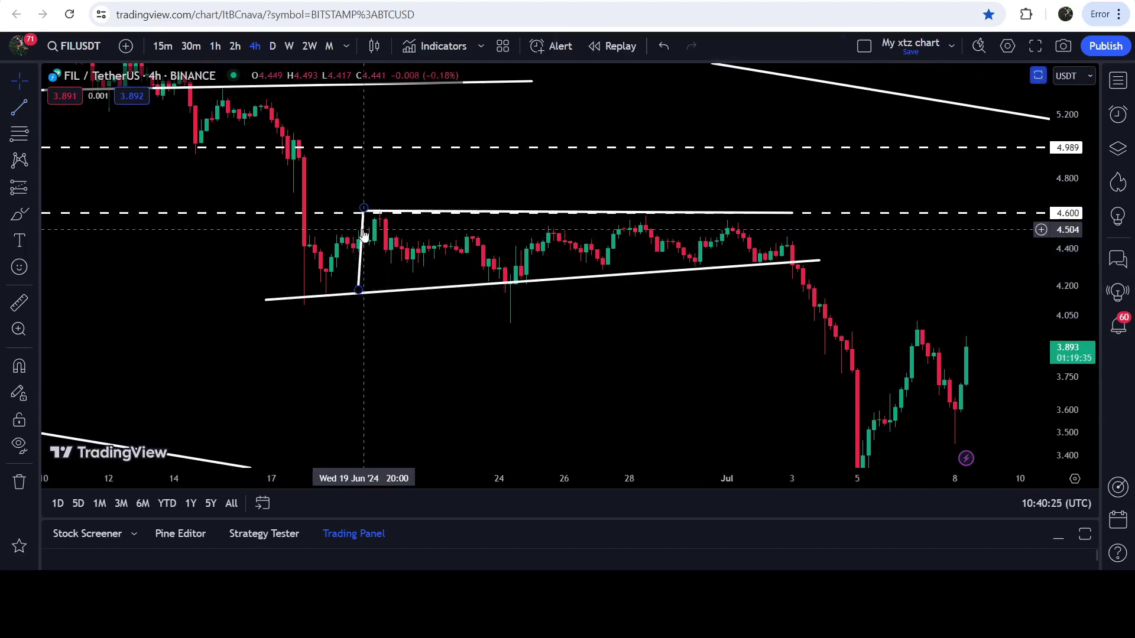
Project the measured height to the breakdown, delete the line, and compress the price scale
mouse_move(363, 228)
mouse_down()
mouse_move(766, 319)
mouse_move(789, 287)
mouse_up()
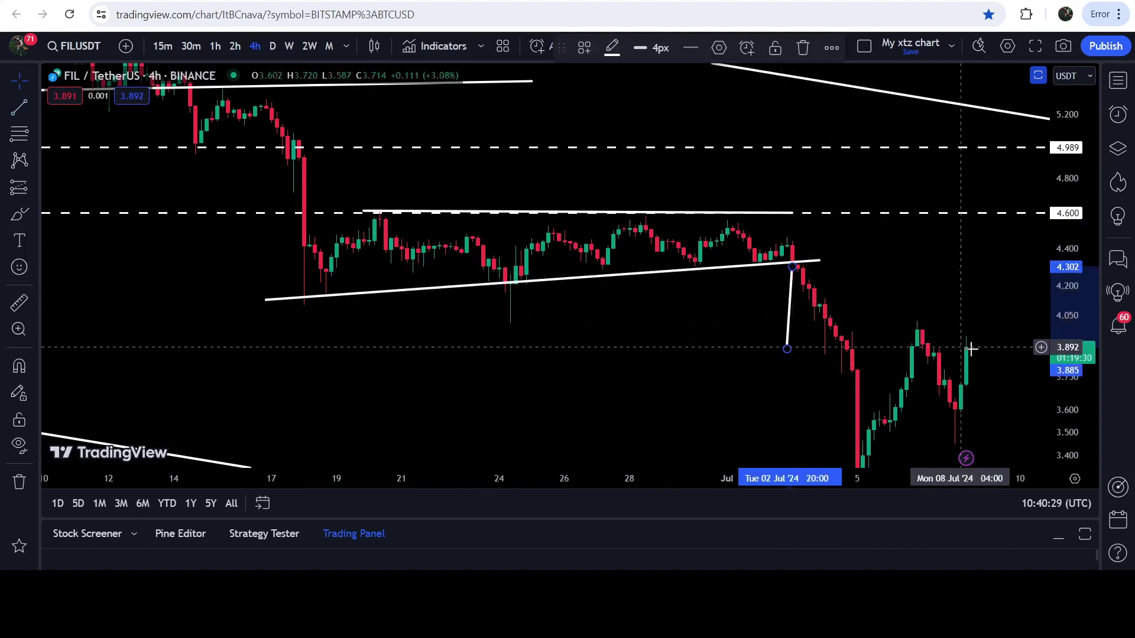
key(Delete)
drag(1064, 305, 904, 405)
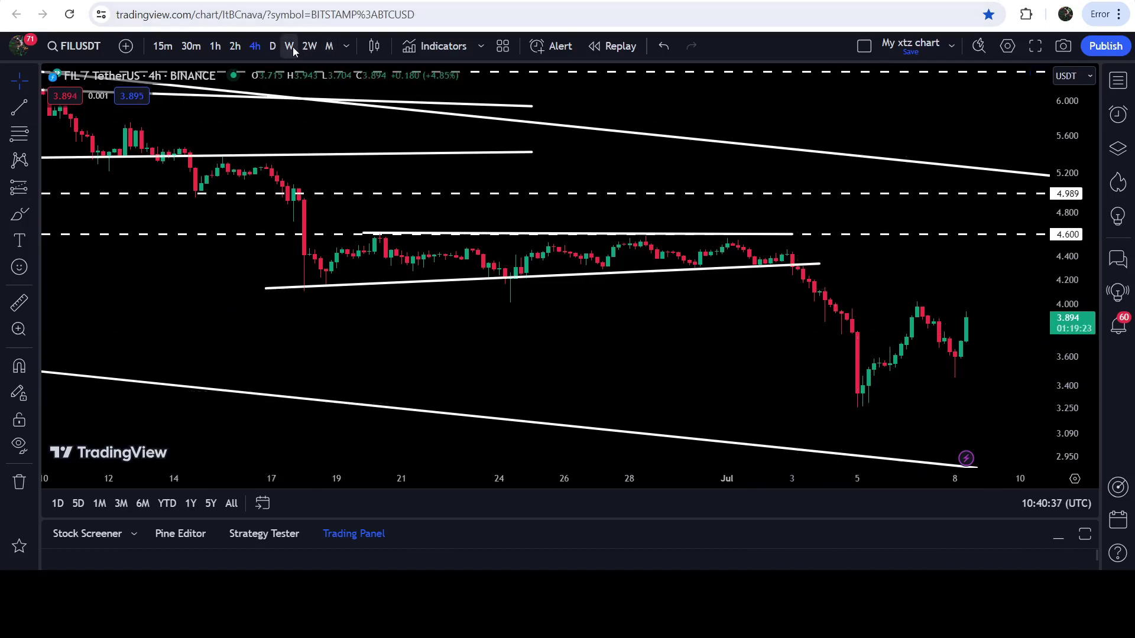
Return to the daily chart, compressed and panned to show March through August
click(273, 47)
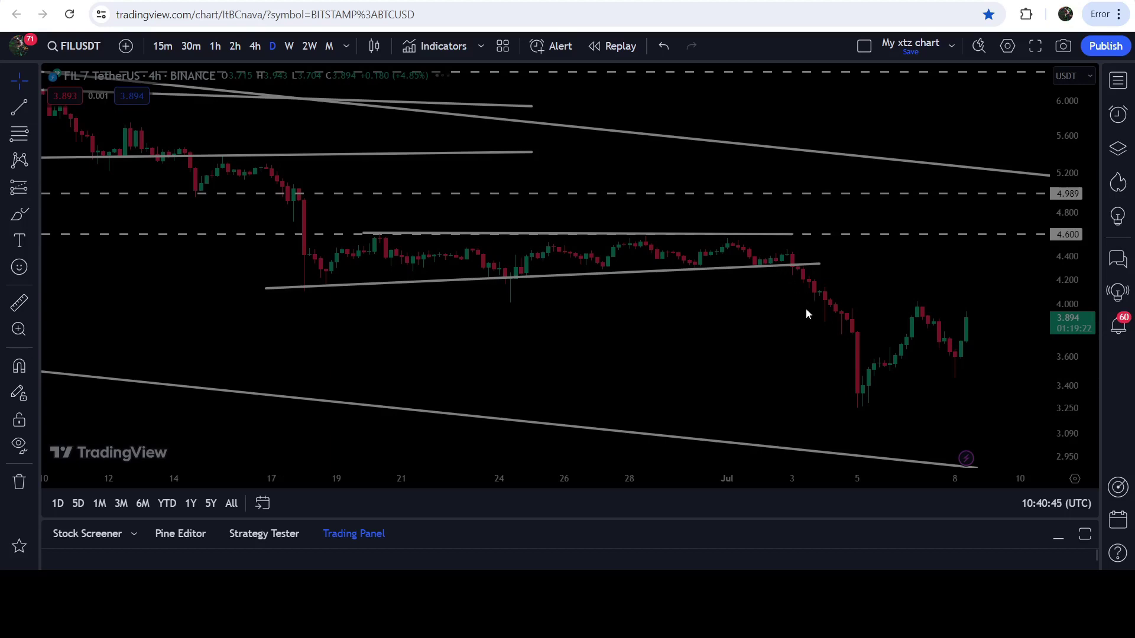
drag(1057, 249, 1031, 408)
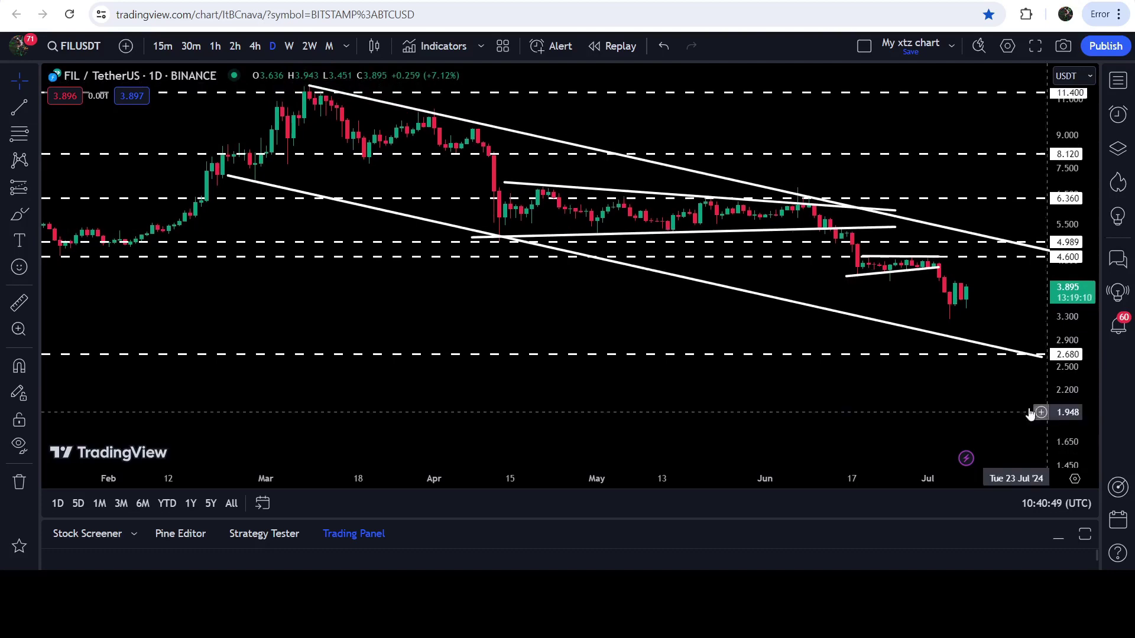
drag(868, 385, 768, 409)
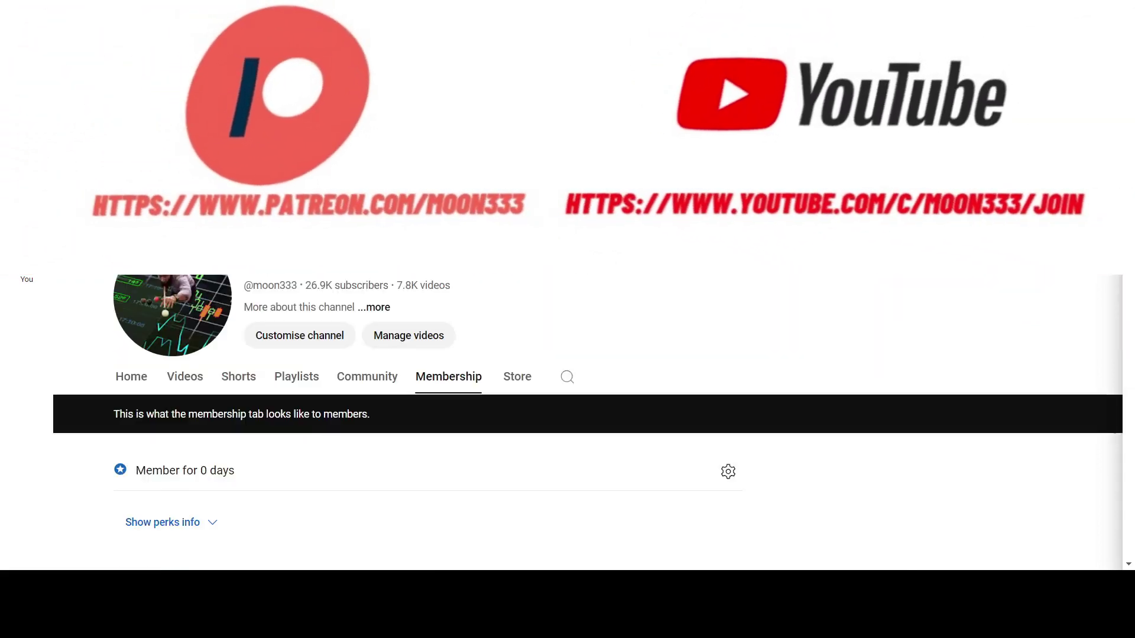
Scroll through the Membership feed's members-only posts, including the Axelar and Bitcoin updates
scroll(402, 422, down, 10)
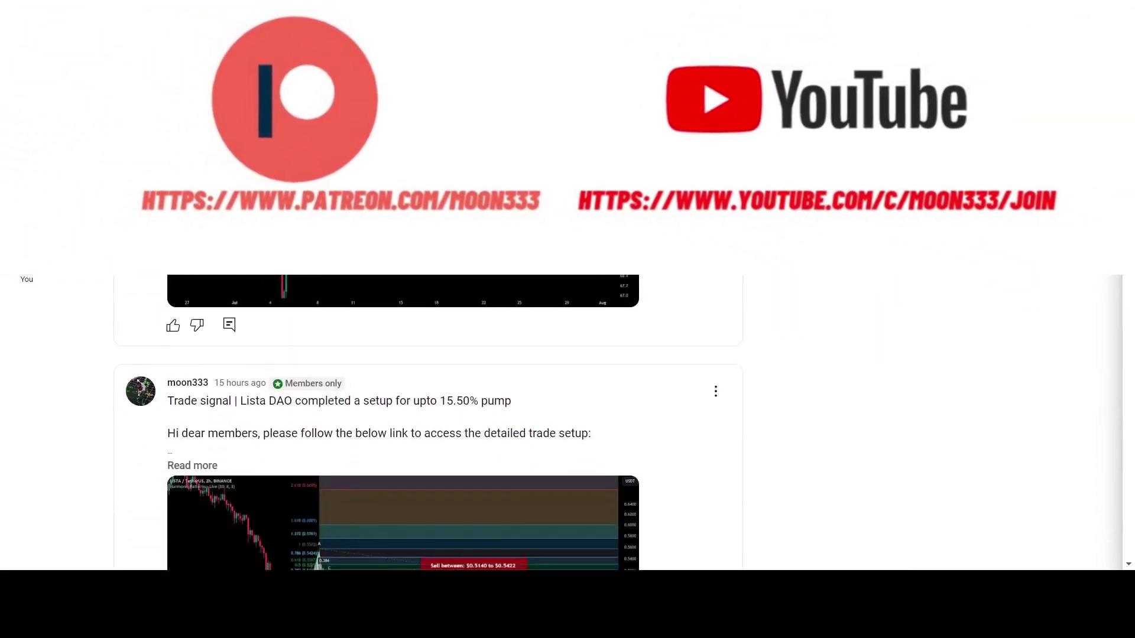
scroll(402, 423, down, 5)
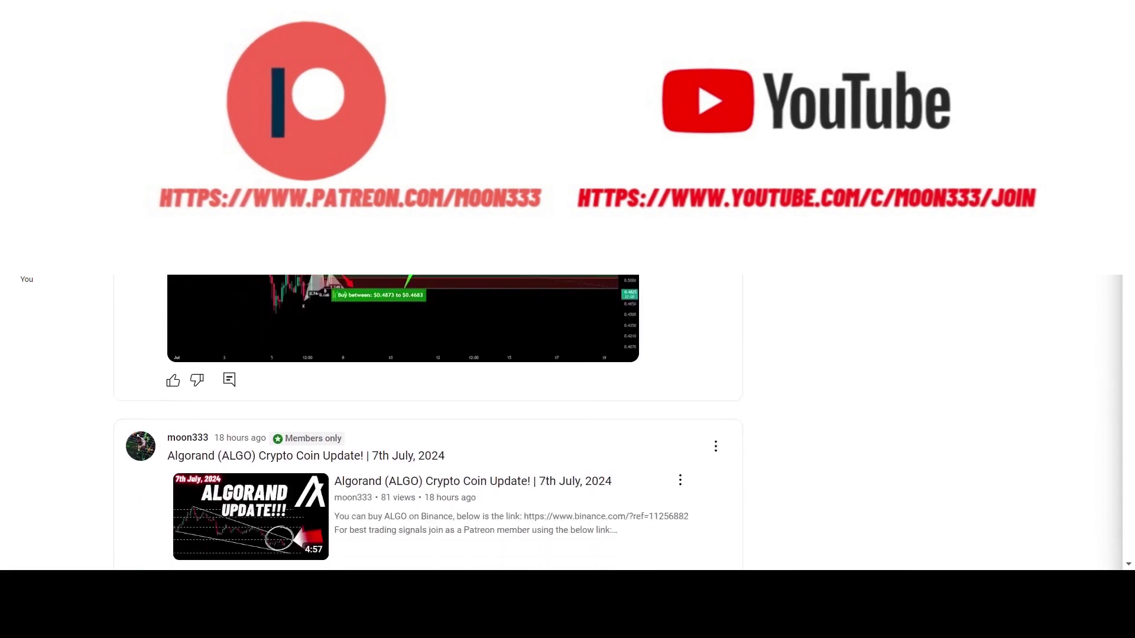
scroll(402, 422, down, 15)
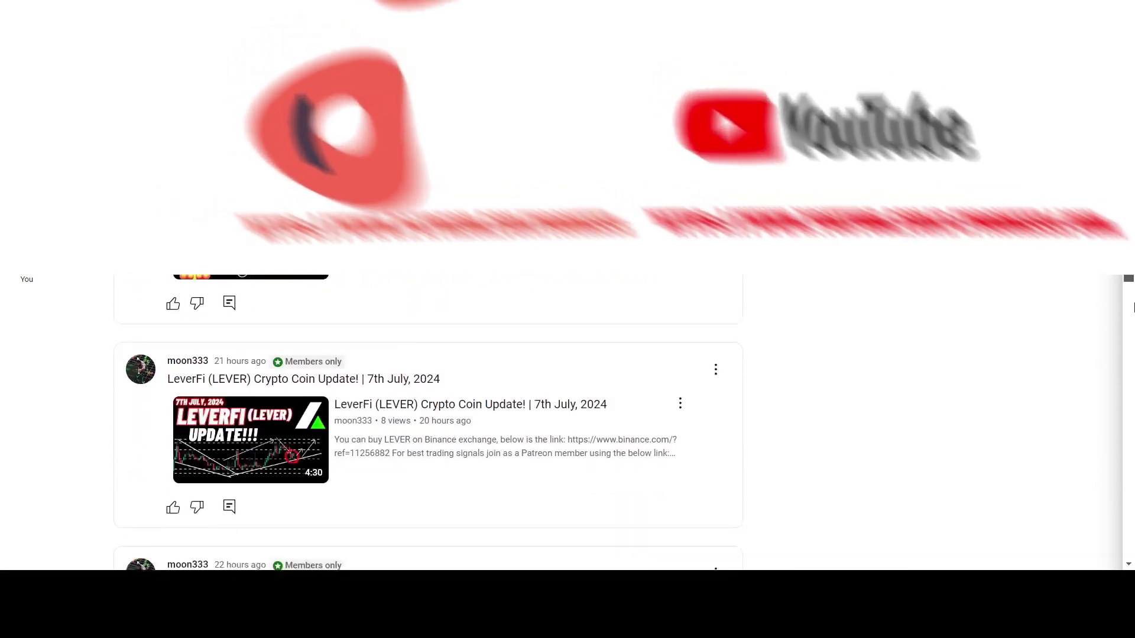
scroll(1132, 301, down, 9)
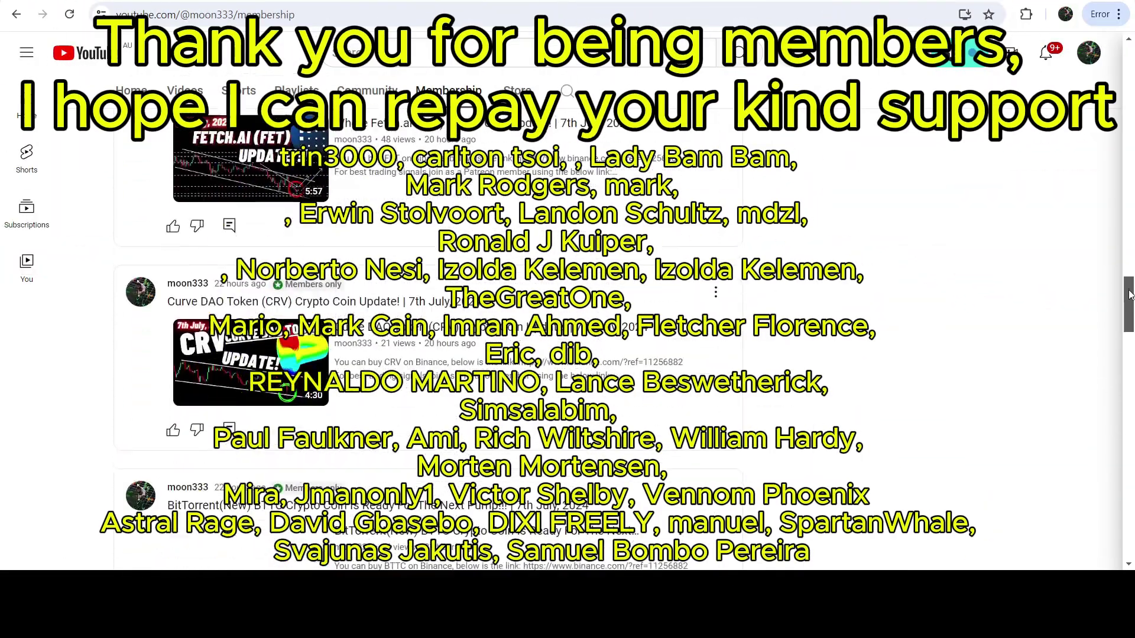
drag(1130, 296, 1131, 526)
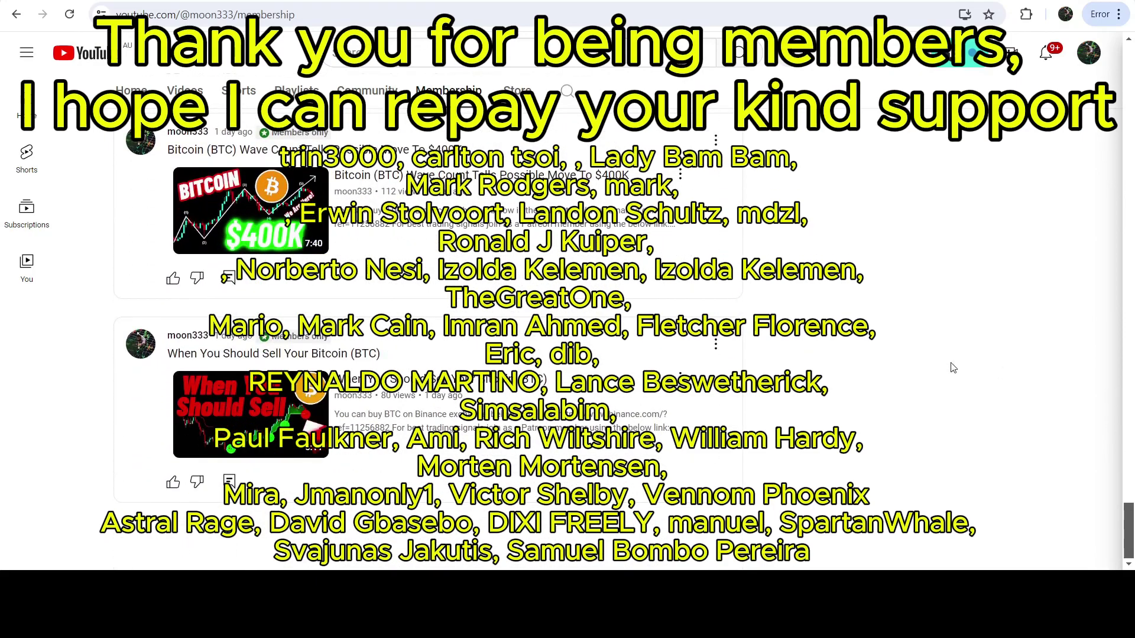
scroll(956, 320, down, 8)
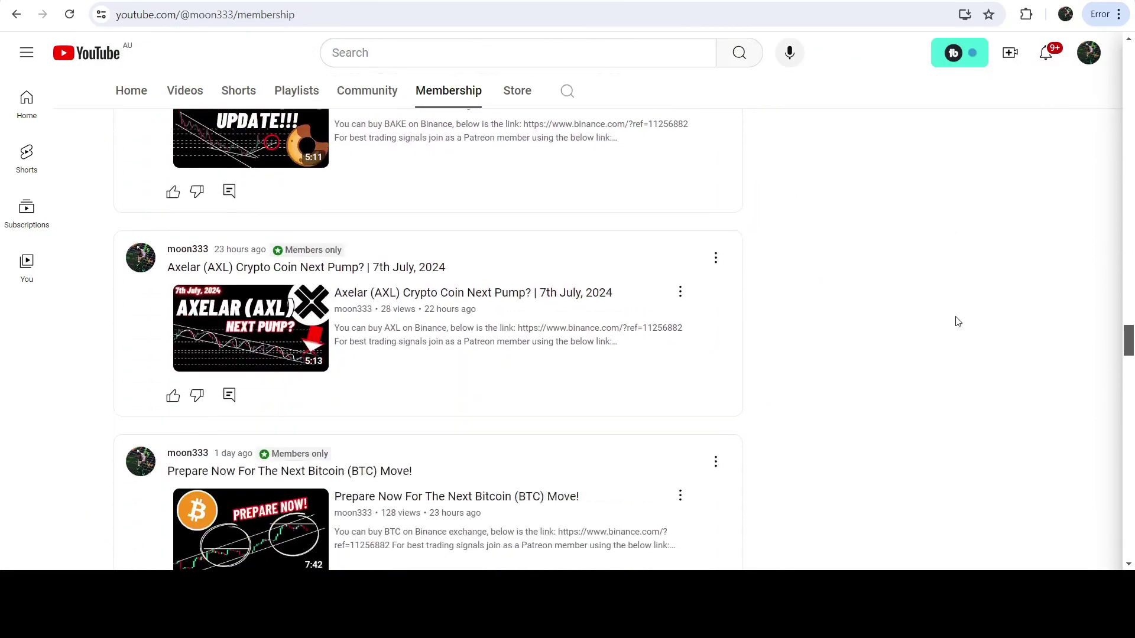
scroll(945, 313, down, 4)
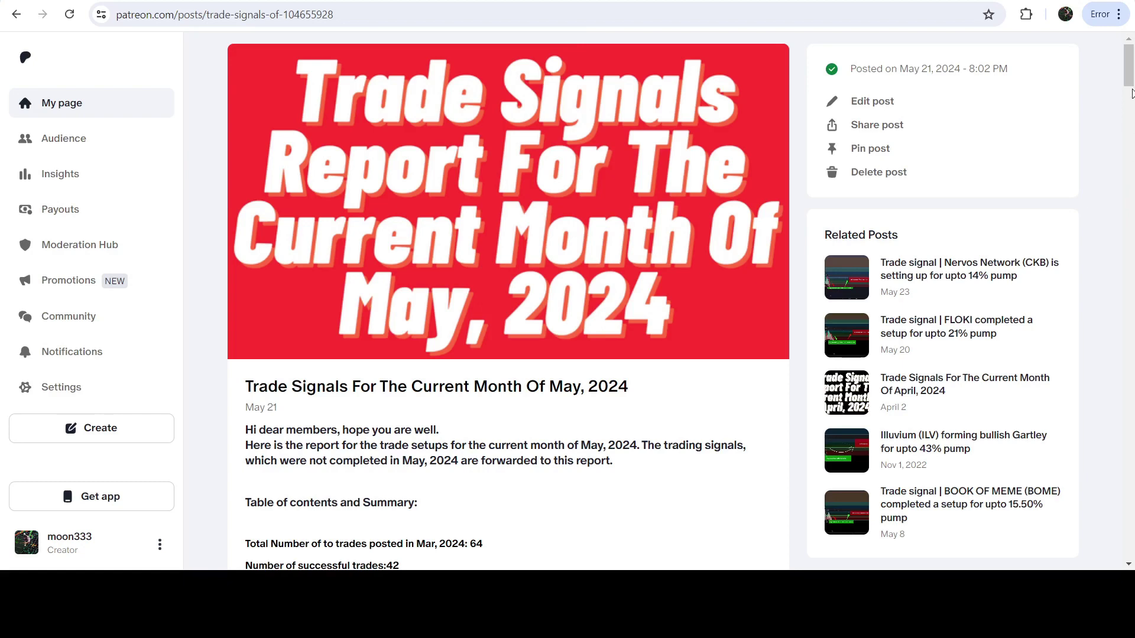
Scroll the May 2024 trade signals post down to its link list
scroll(1065, 141, down, 8)
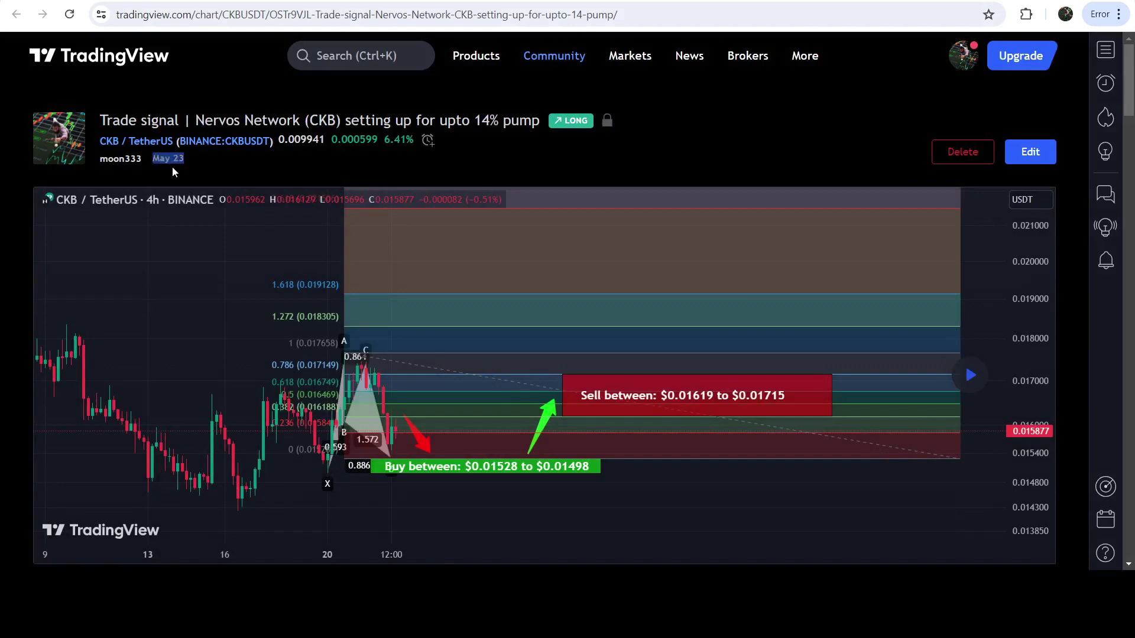
Highlight the CKB idea's sell range and stop-loss text
scroll(1133, 248, down, 15)
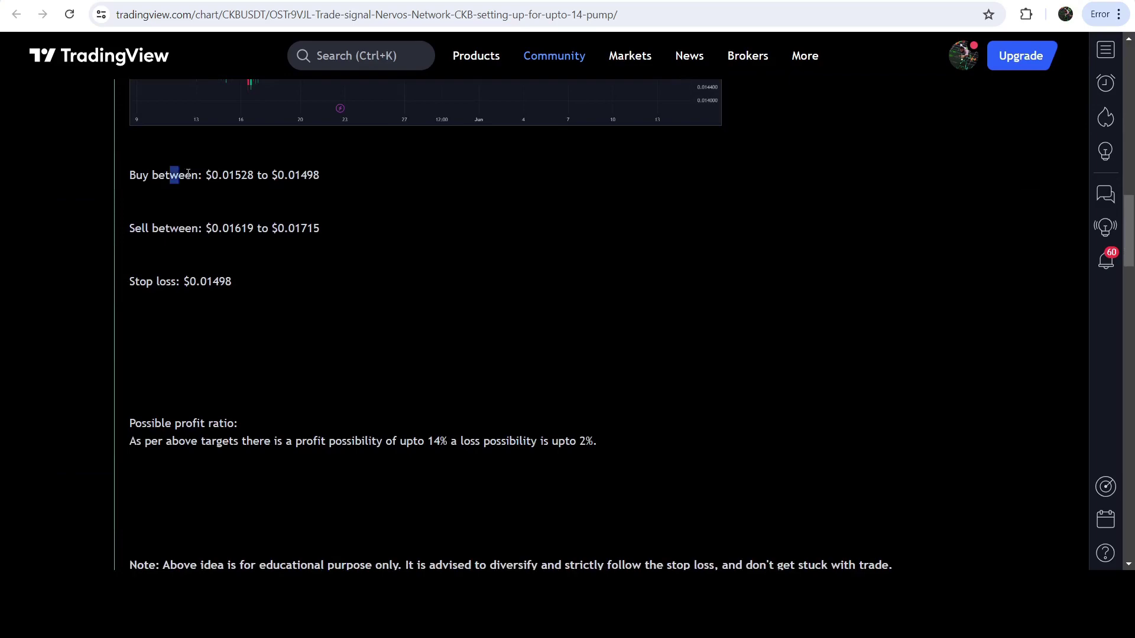
drag(207, 228, 308, 228)
drag(184, 278, 335, 267)
scroll(1030, 181, up, 15)
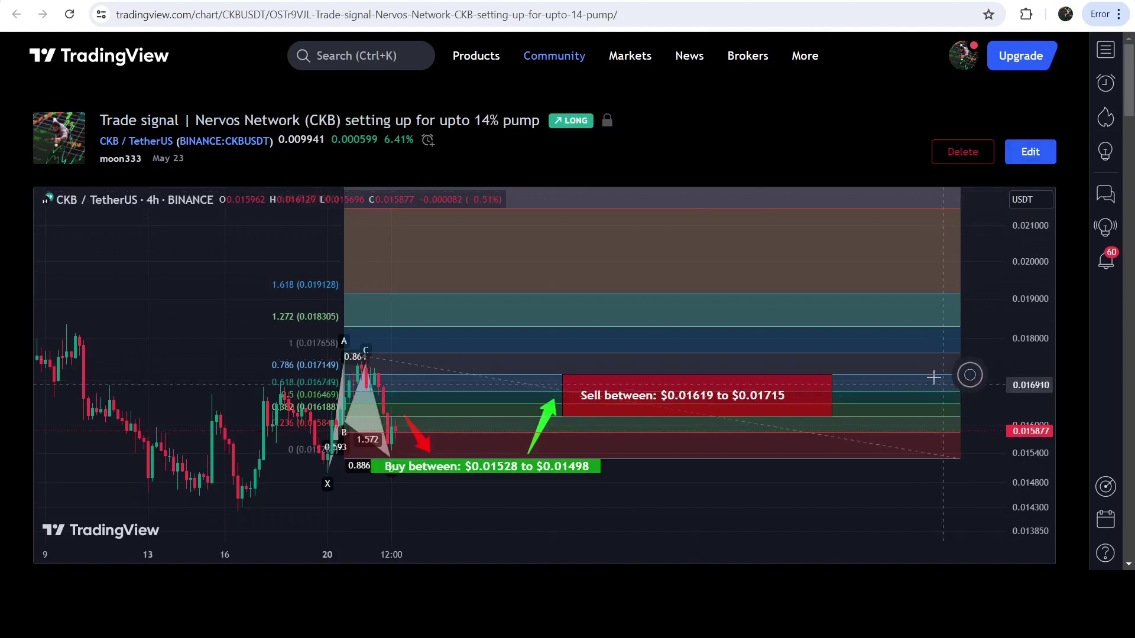
Load the newer price bars onto the chart and scroll across them
click(970, 375)
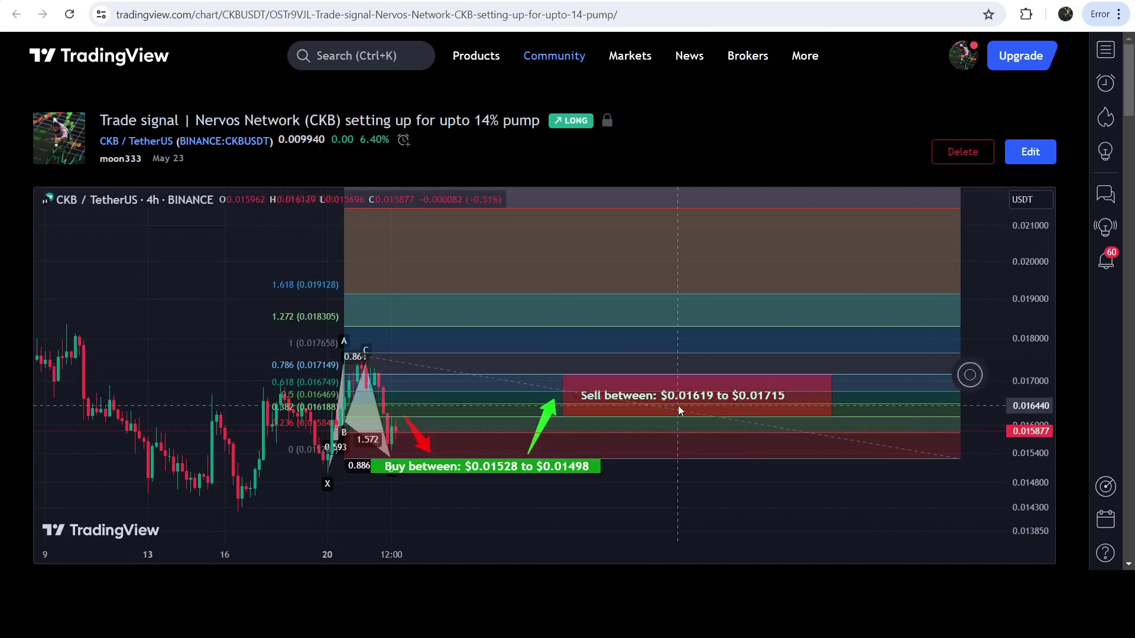
scroll(679, 406, right, 5)
scroll(223, 393, left, 8)
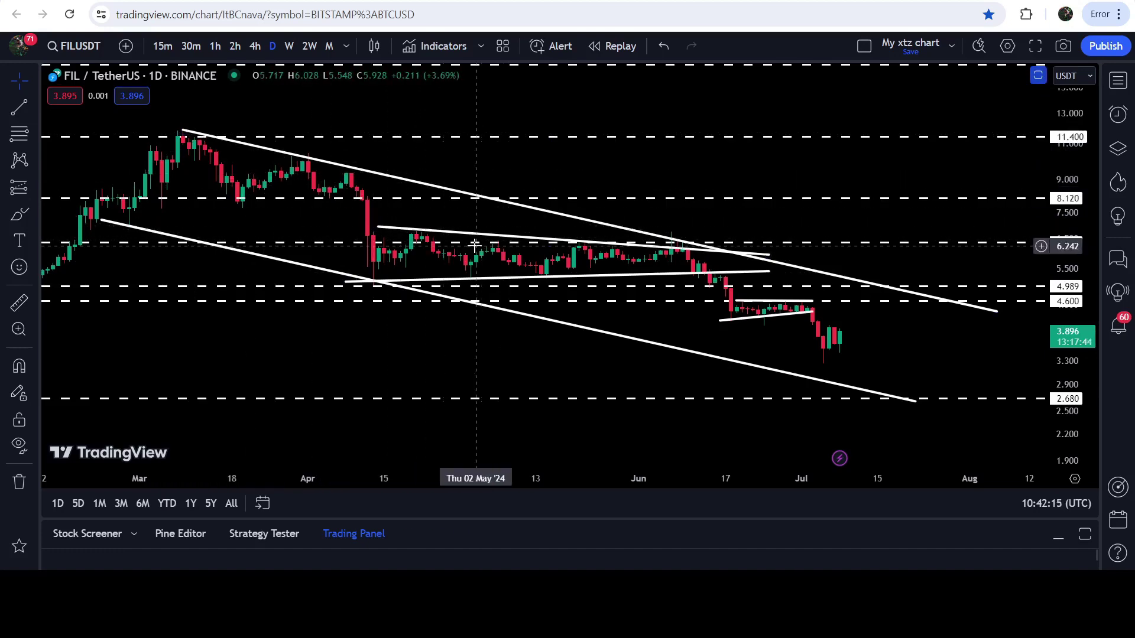
Stretch the price scale, project the mid-April drop onto mid-June, then delete the line
drag(1065, 368, 1065, 331)
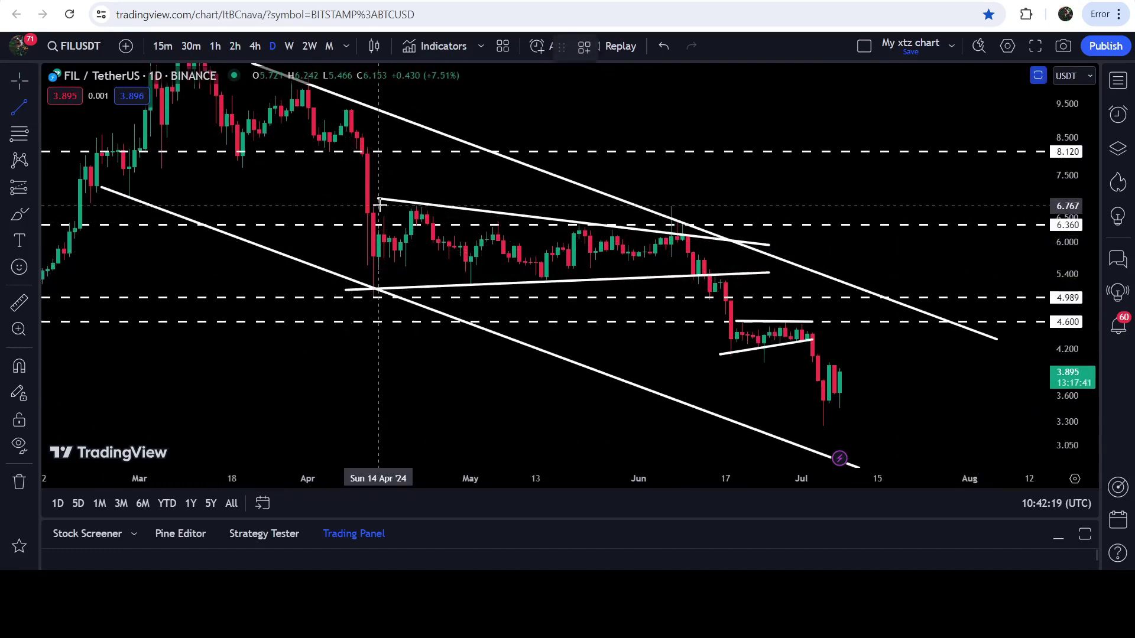
click(384, 282)
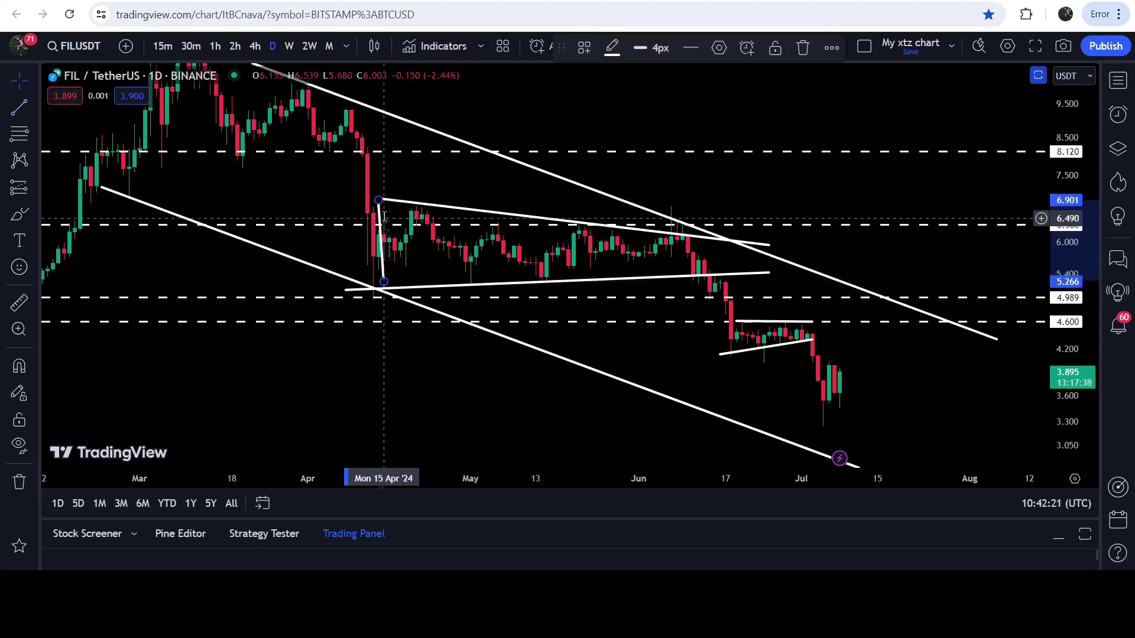
drag(381, 220, 705, 293)
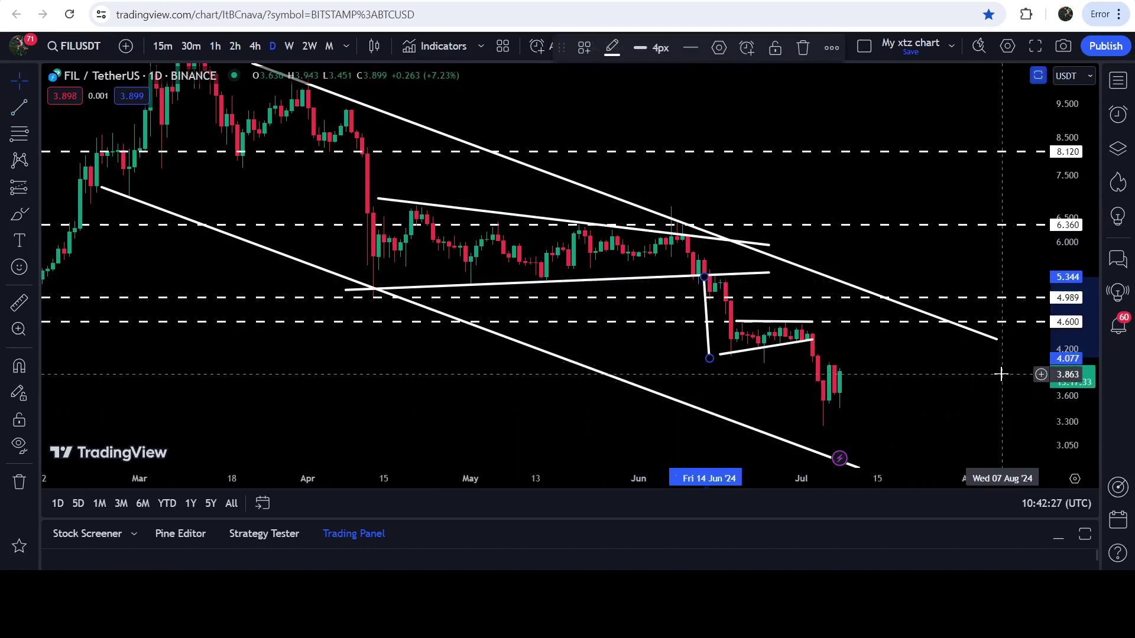
key(Delete)
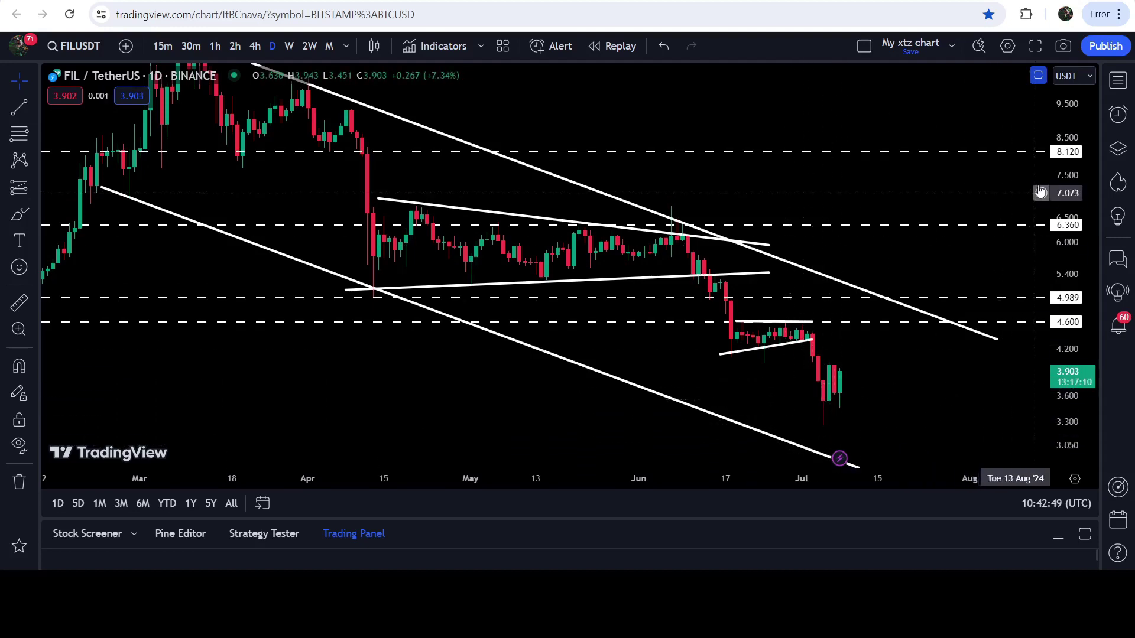
Compress the price axis so the chart spans roughly 1.750 to 15.000
drag(1041, 193, 1044, 349)
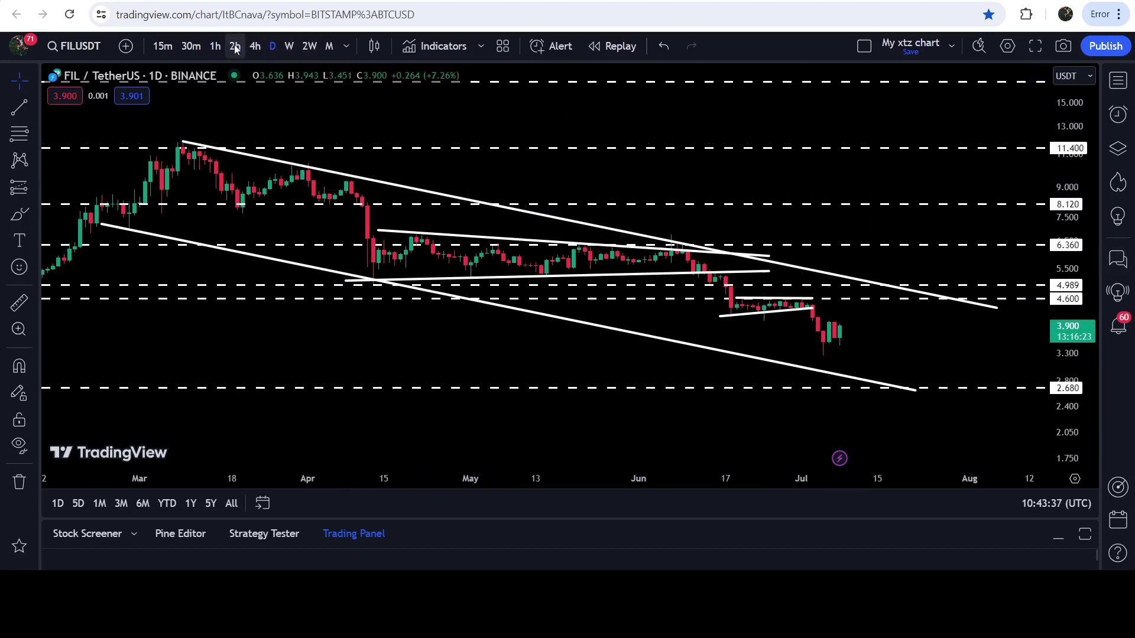
Switch FIL/USDT to weekly and pan back to show mid-2021 through 2024
click(289, 47)
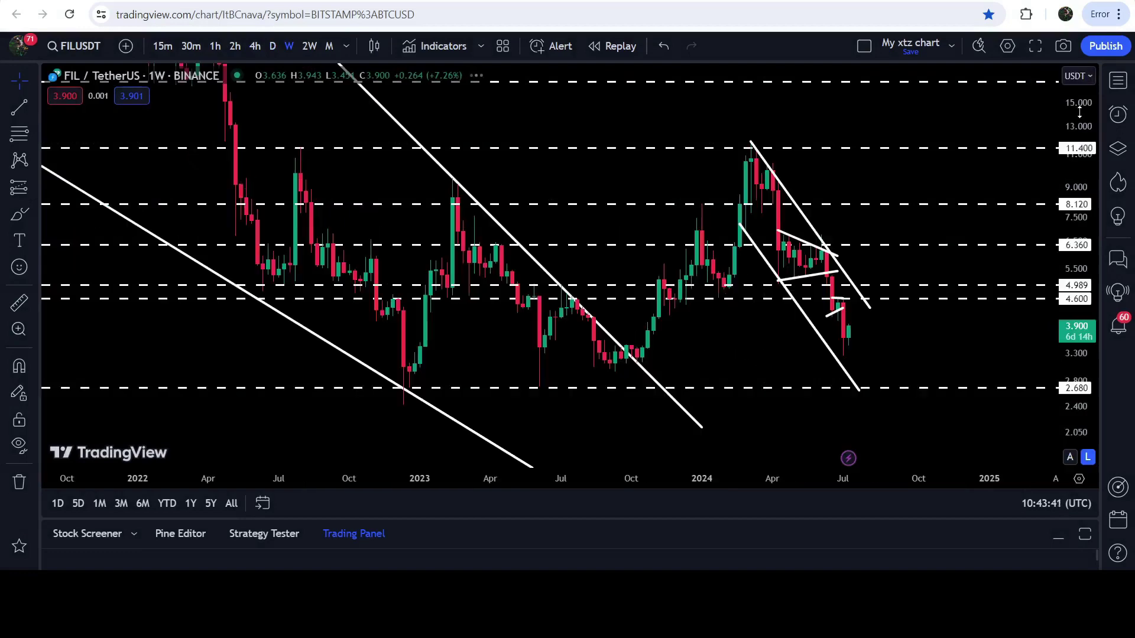
drag(1078, 118, 1062, 331)
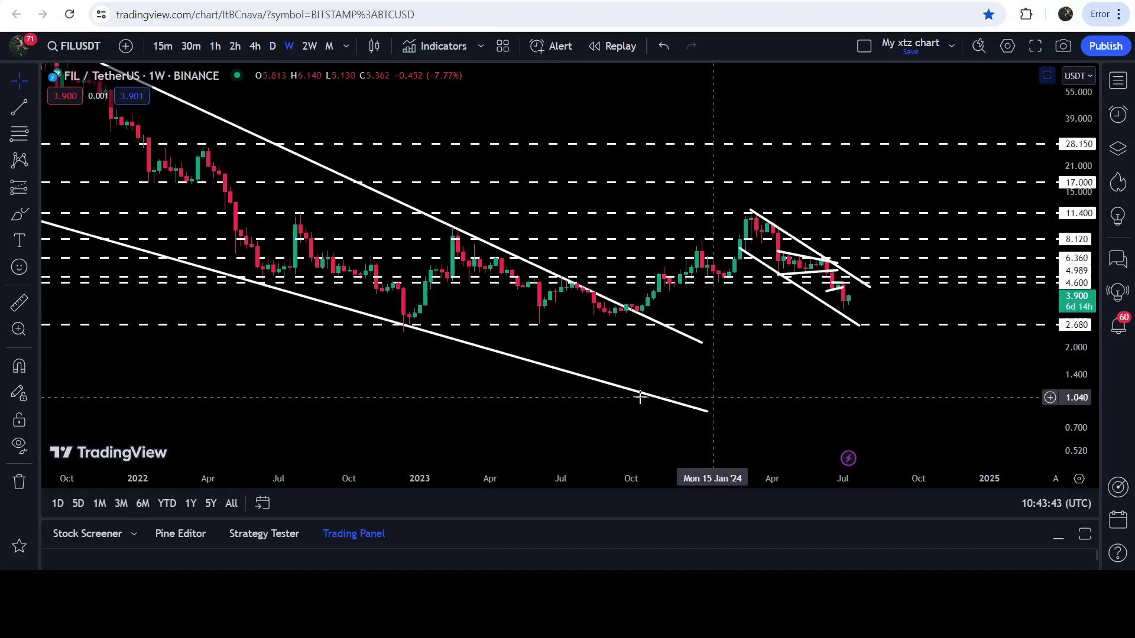
drag(322, 352, 547, 445)
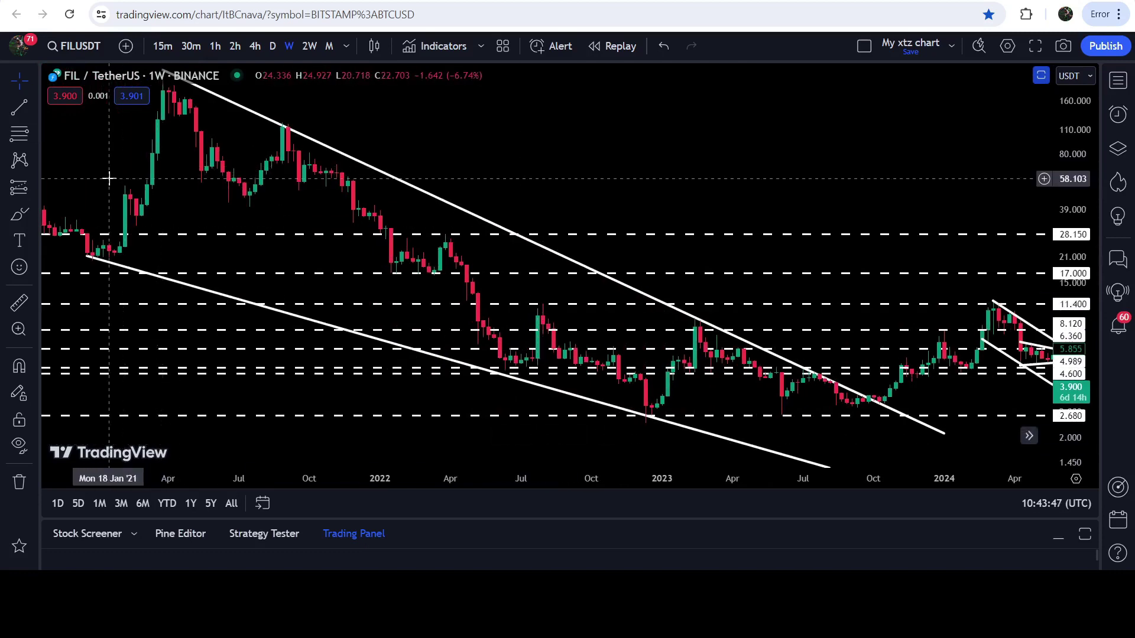
drag(725, 290, 612, 233)
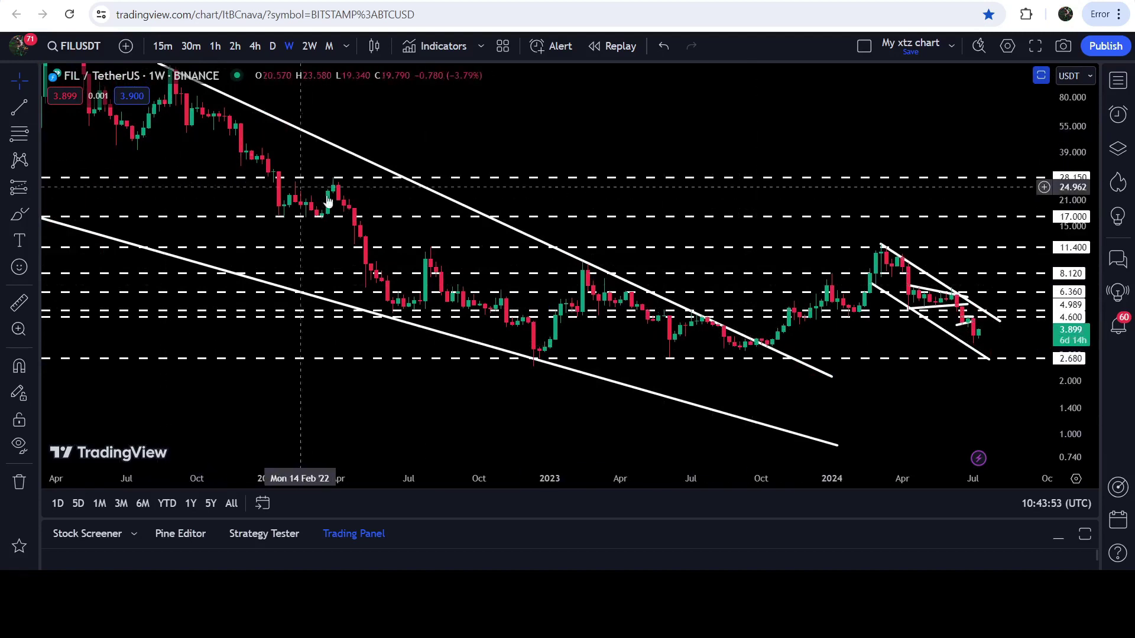
Zoom the weekly chart out to the full 2021–2024 history, then scroll the Membership feed
drag(695, 89, 697, 113)
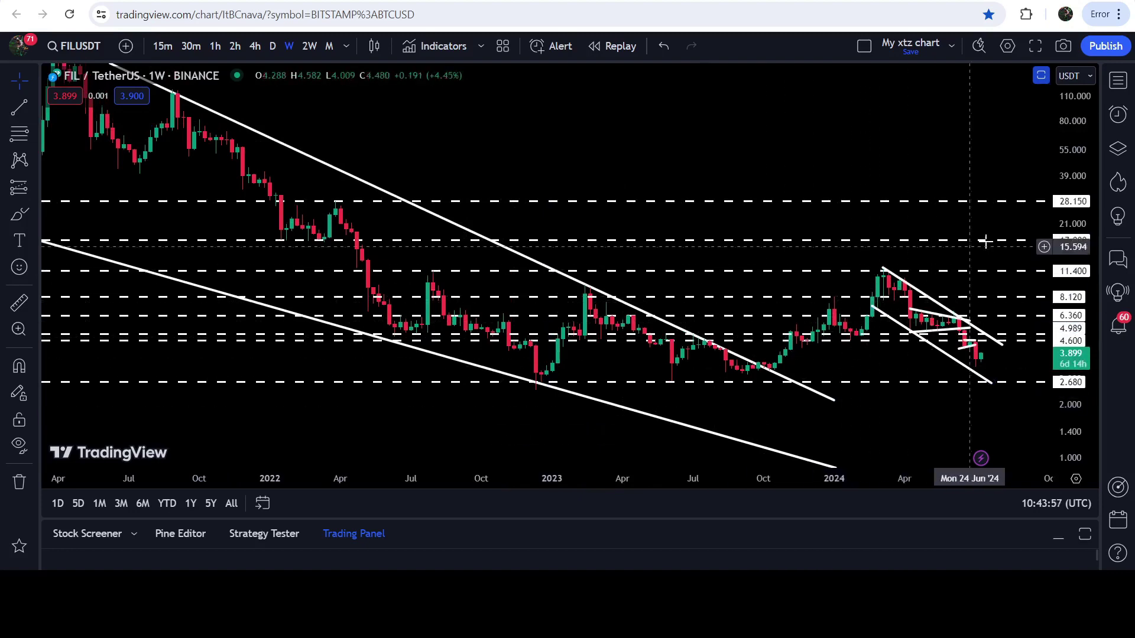
drag(1070, 136, 1075, 207)
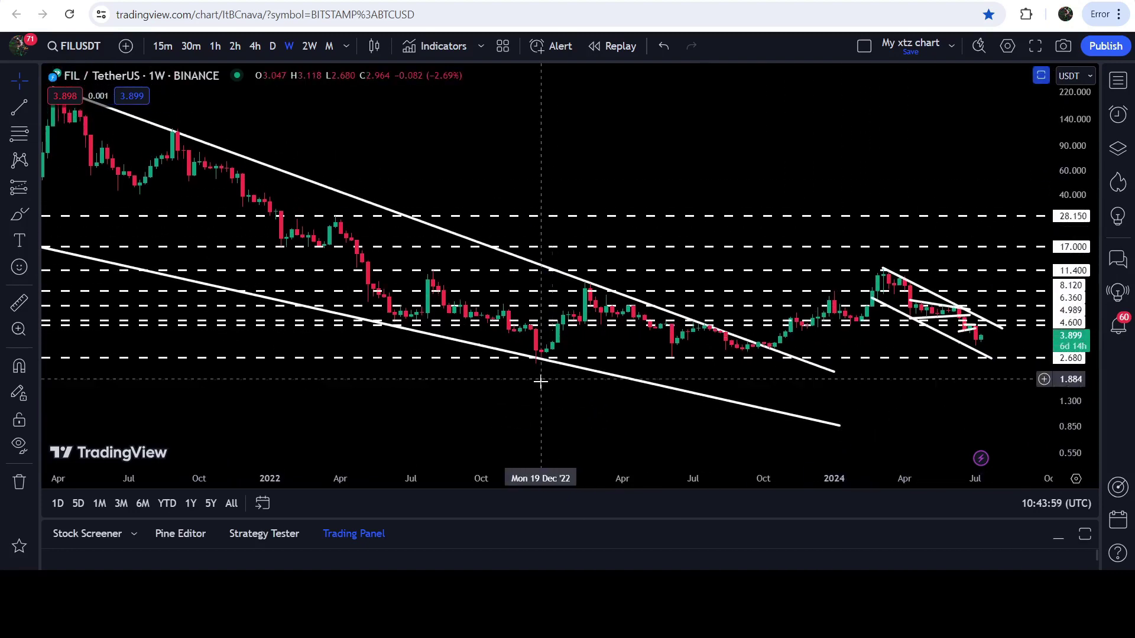
click(499, 436)
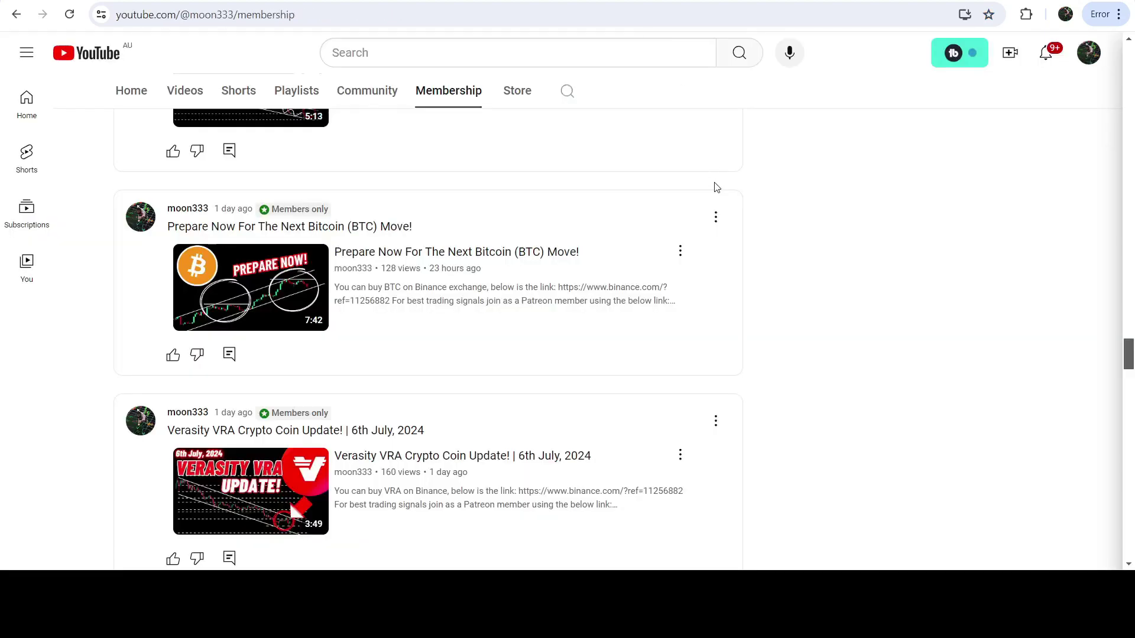
scroll(780, 206, down, 5)
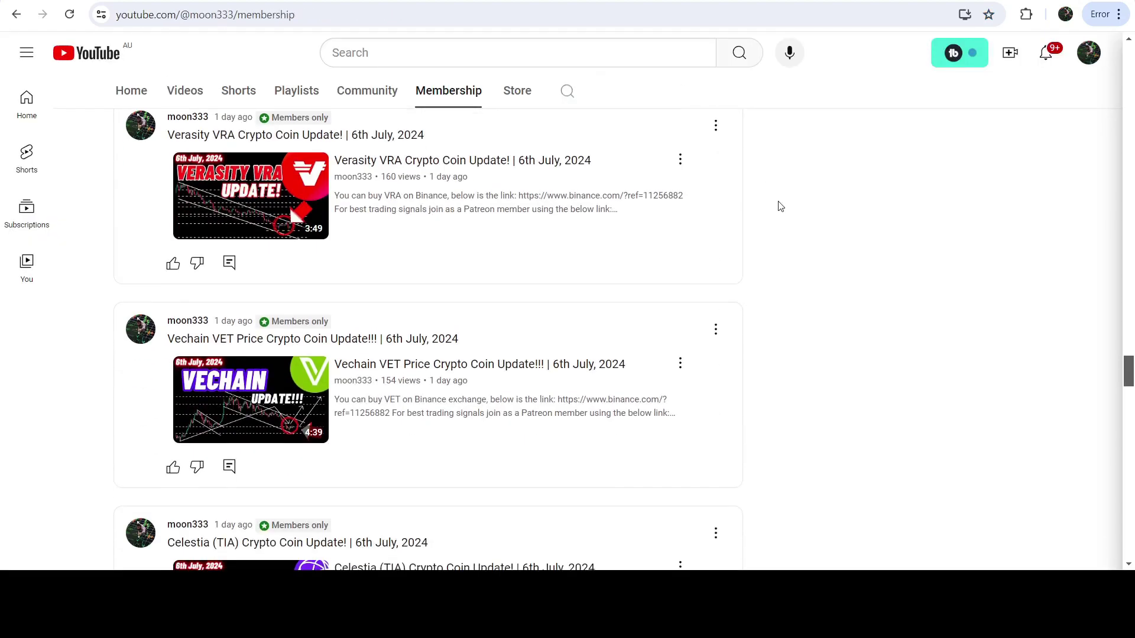